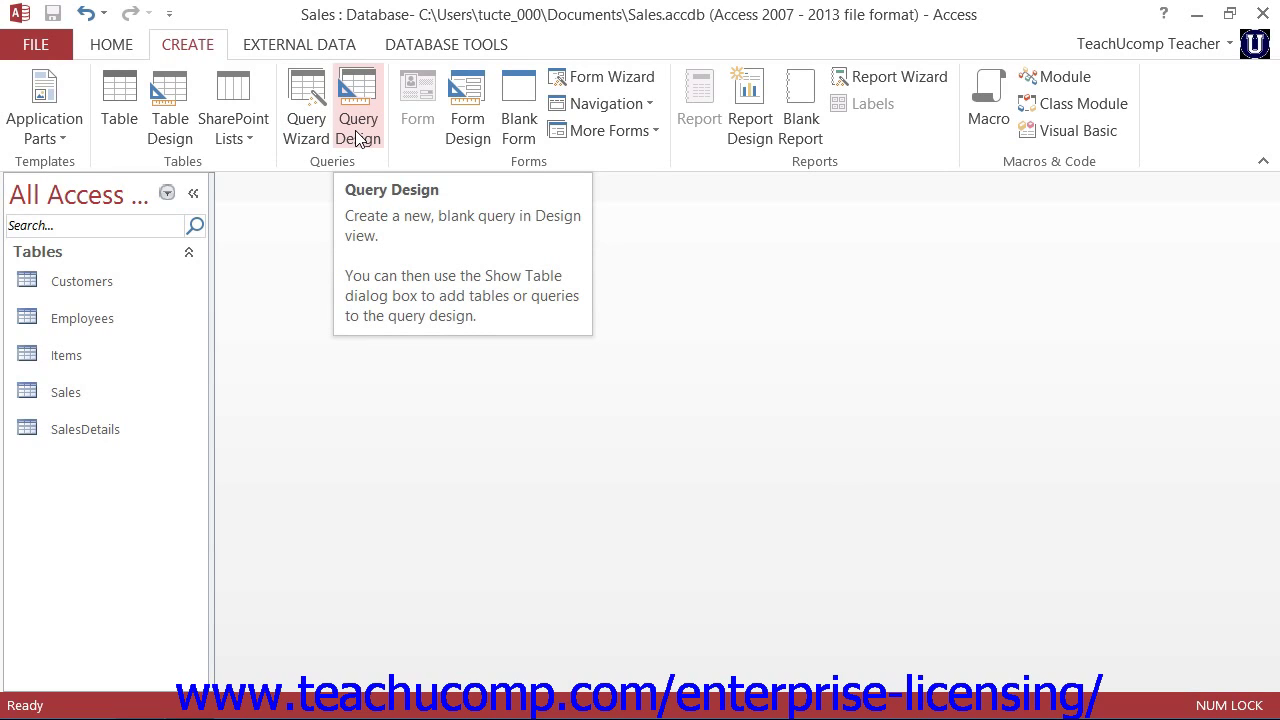
Start a new blank query in Design view and add the Customers table
click(208, 44)
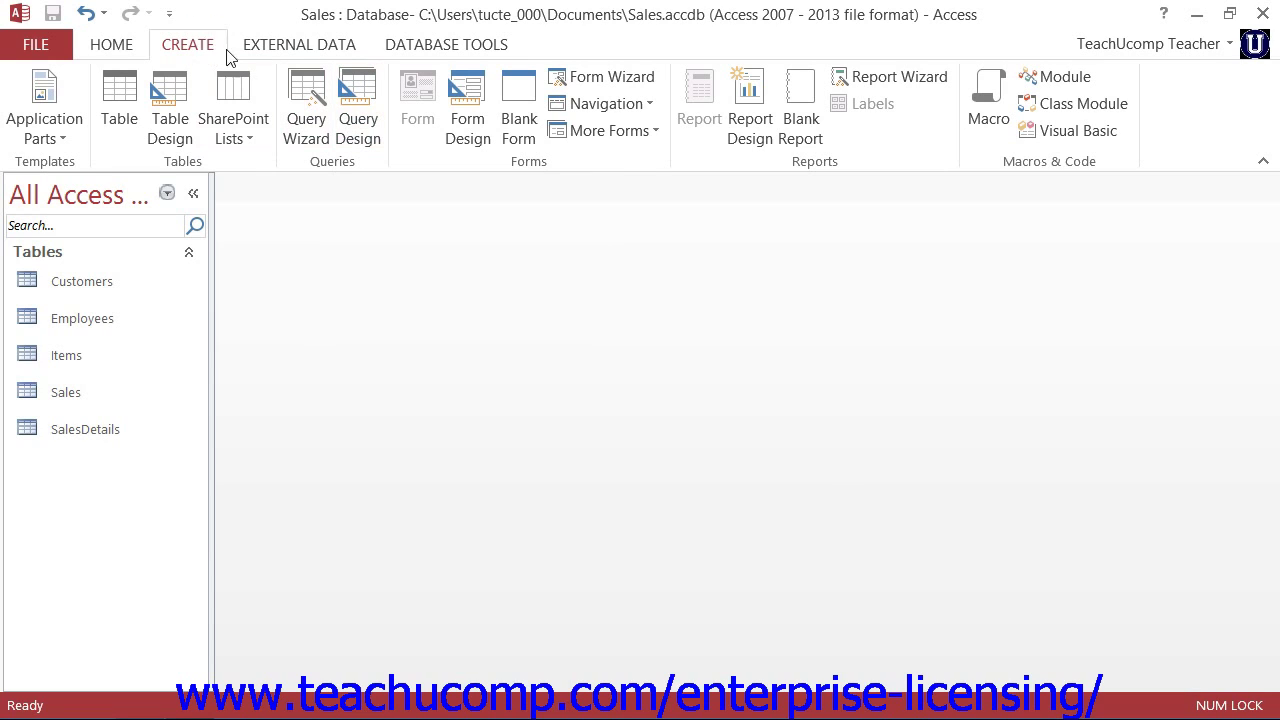
click(357, 112)
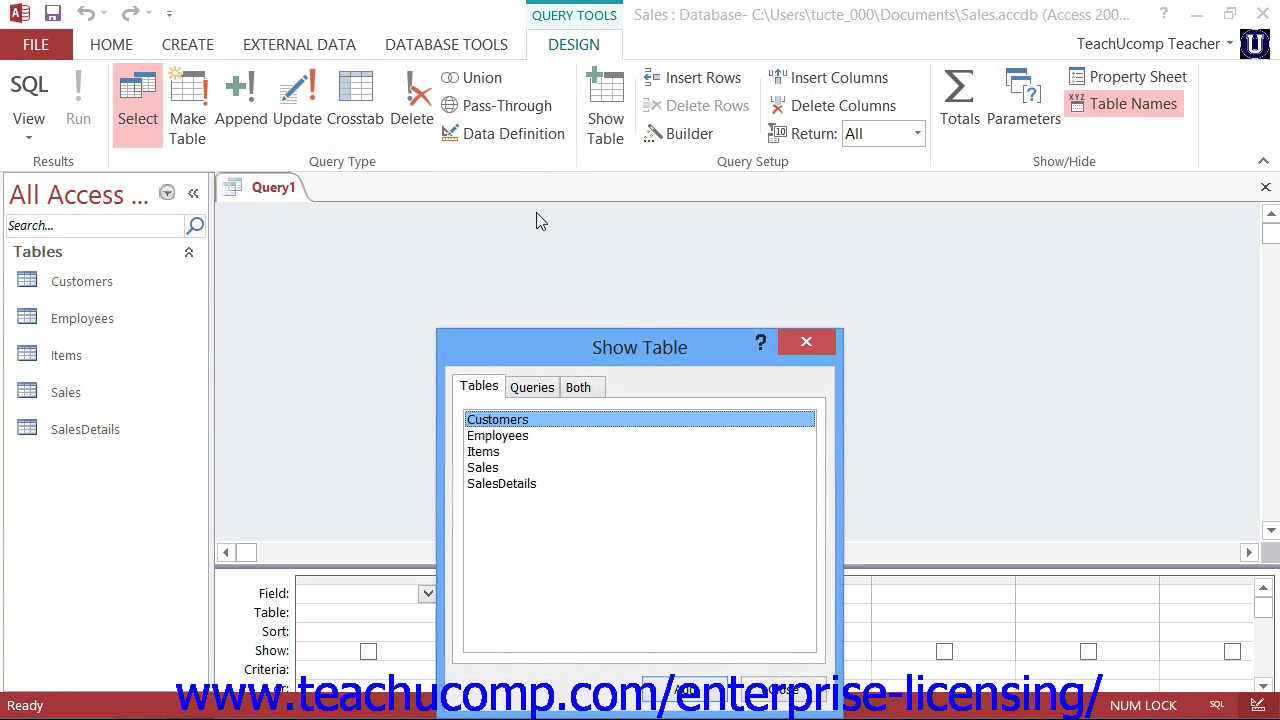
drag(562, 342, 520, 180)
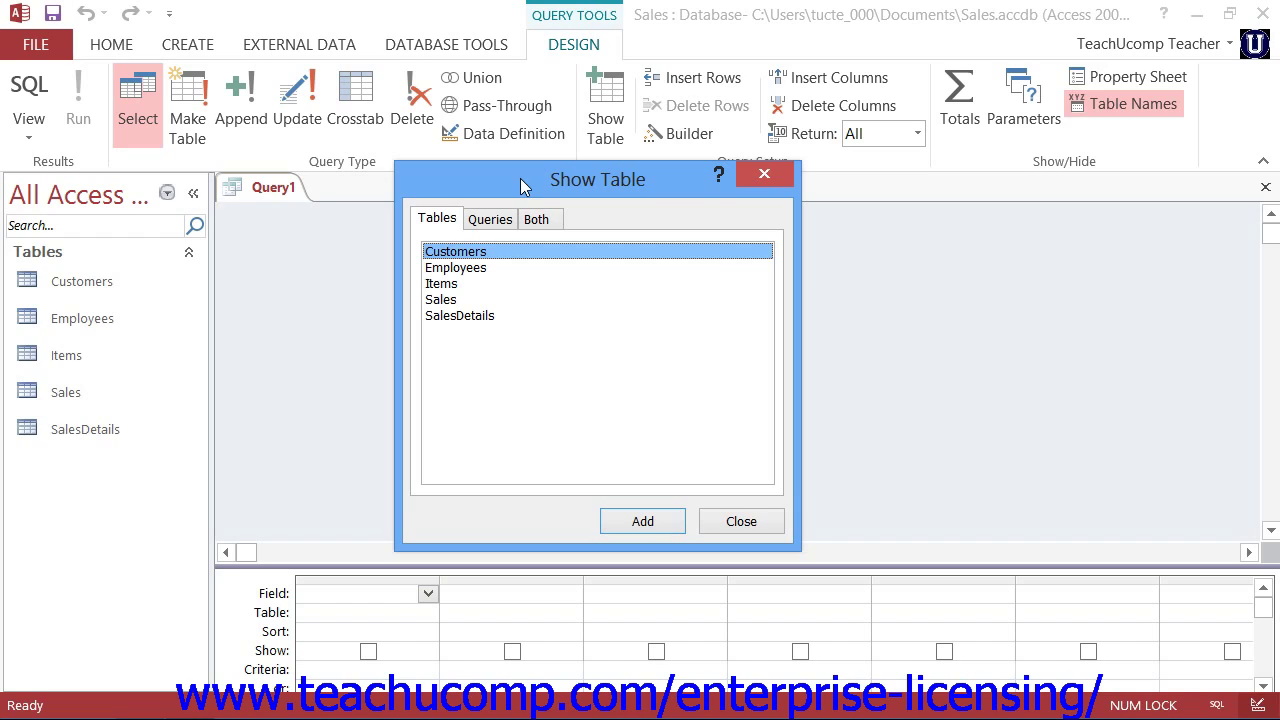
click(466, 254)
click(650, 508)
drag(531, 190, 758, 178)
click(686, 236)
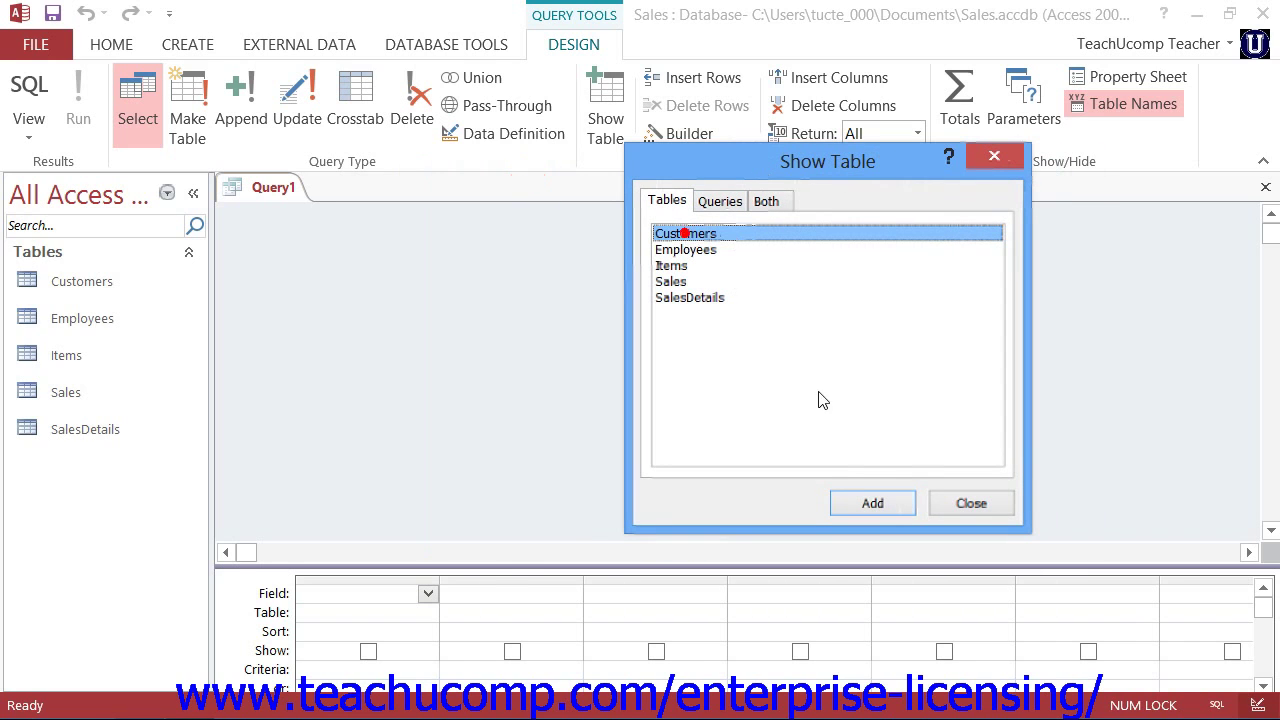
click(872, 503)
Add the Sales, SalesDetails and Employees tables, then close Show Table
click(672, 282)
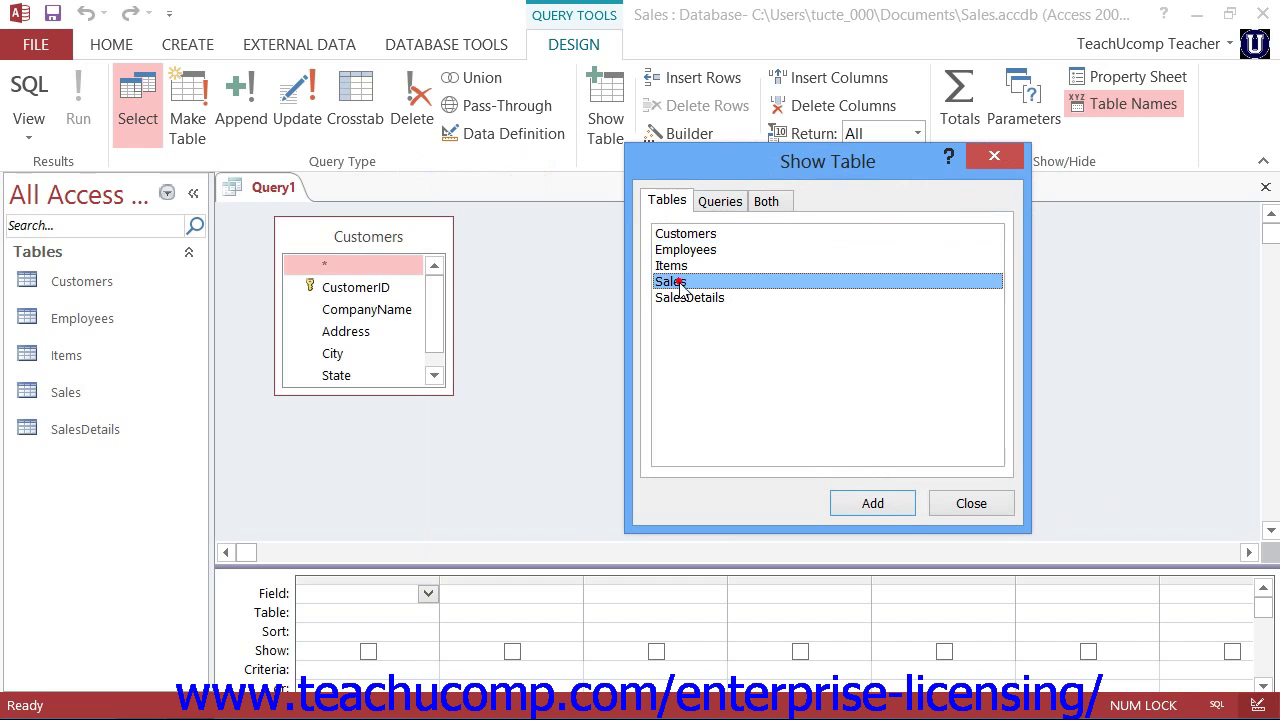
click(864, 498)
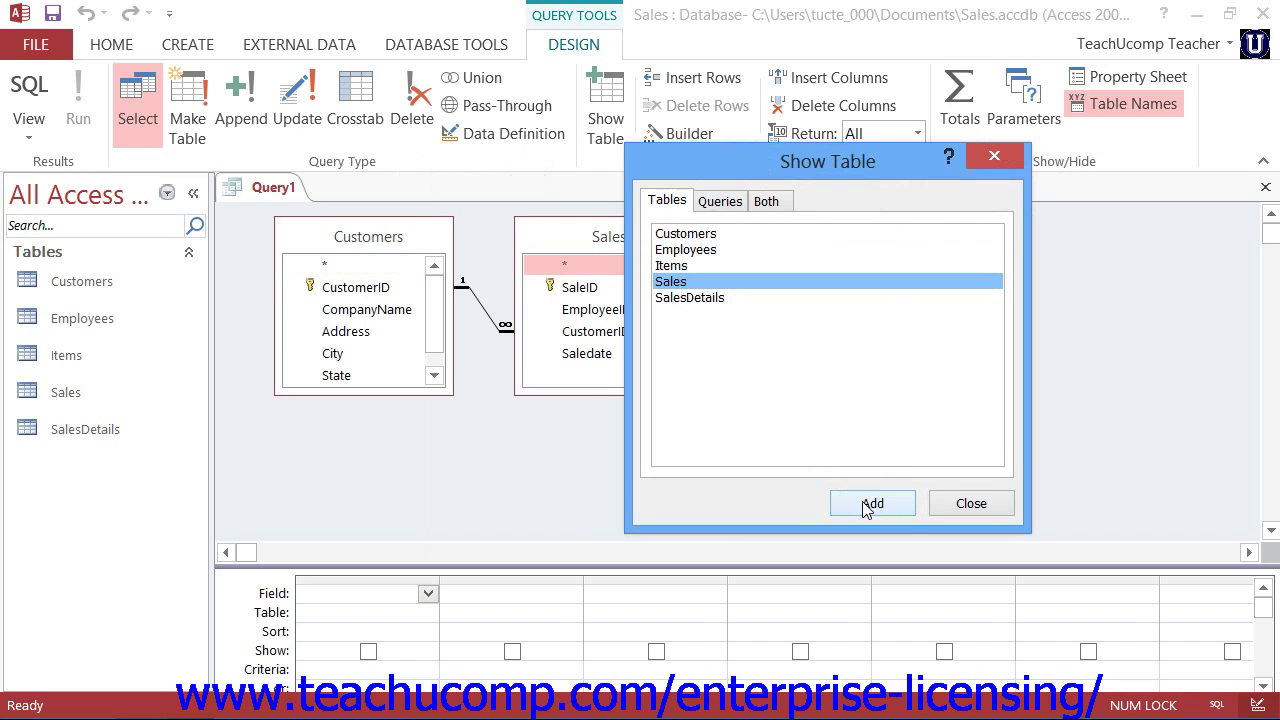
click(712, 297)
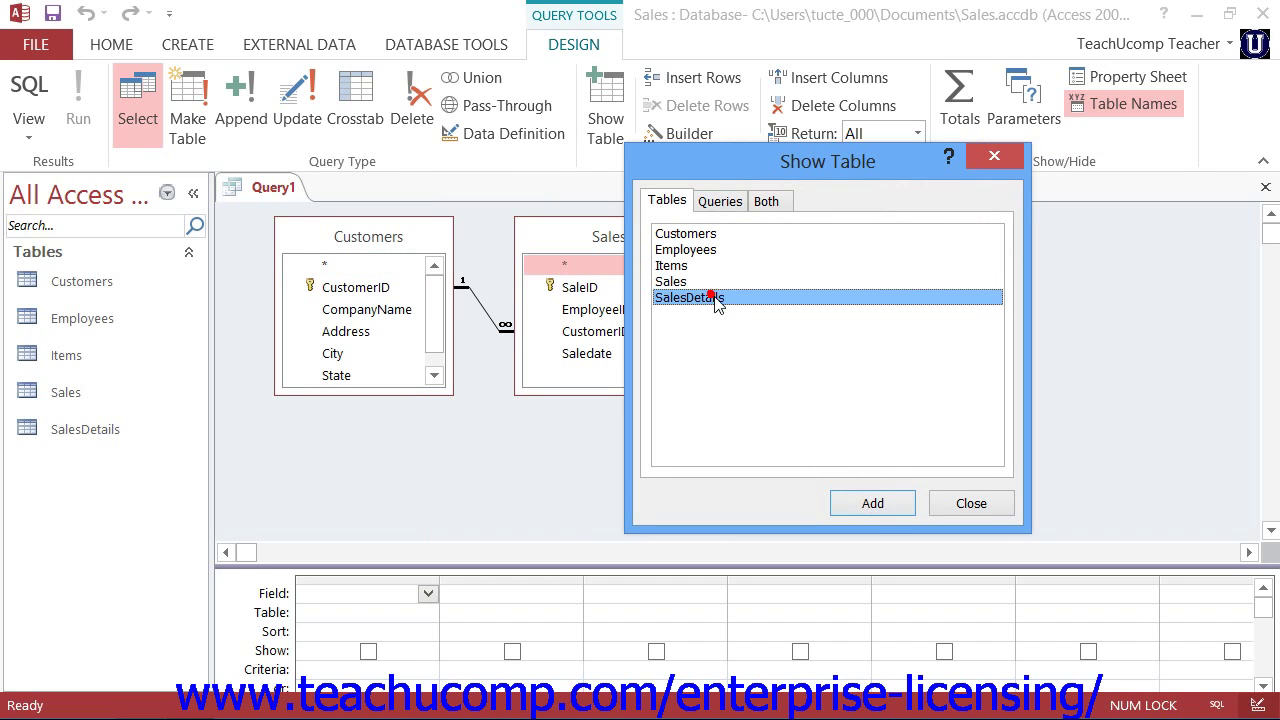
click(860, 505)
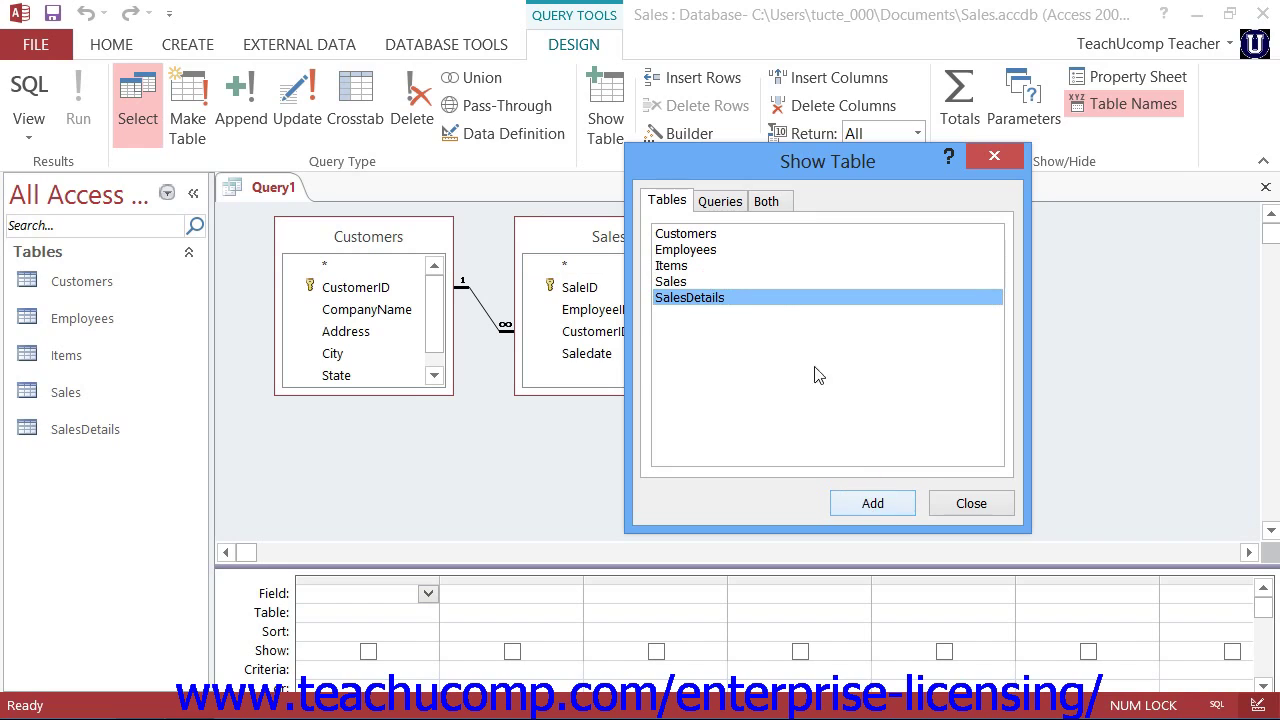
click(688, 250)
click(884, 502)
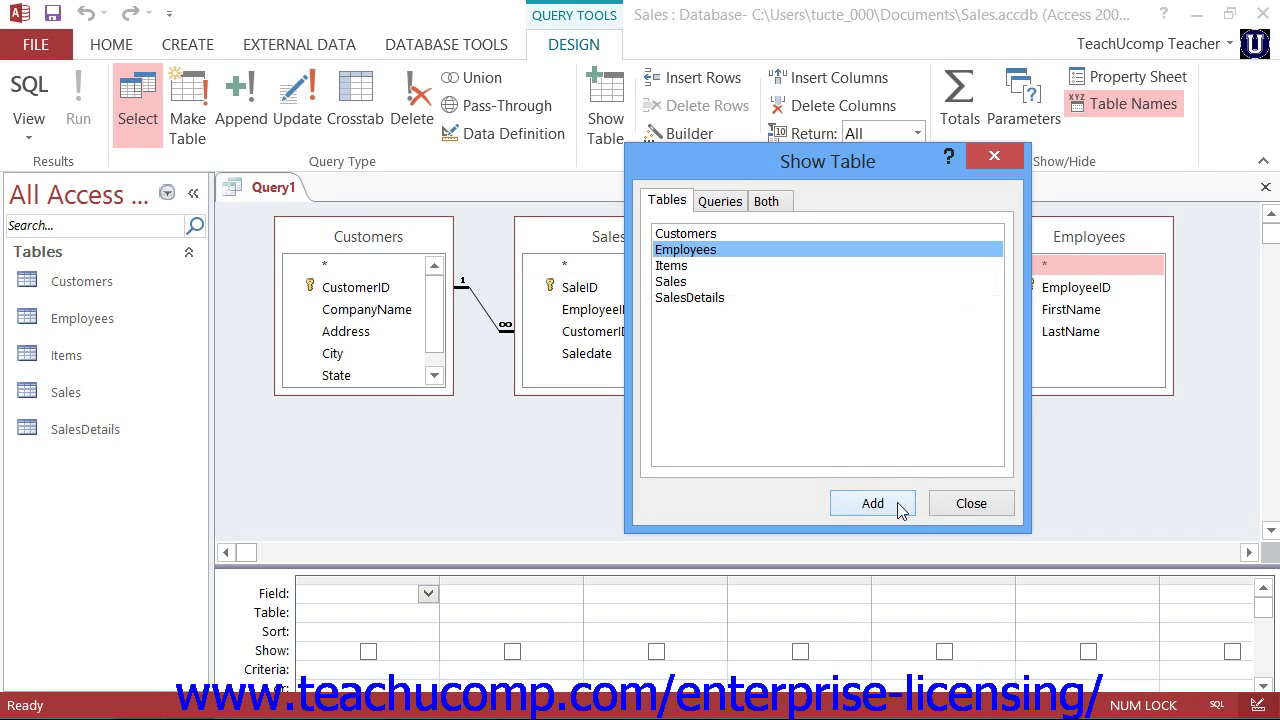
click(965, 508)
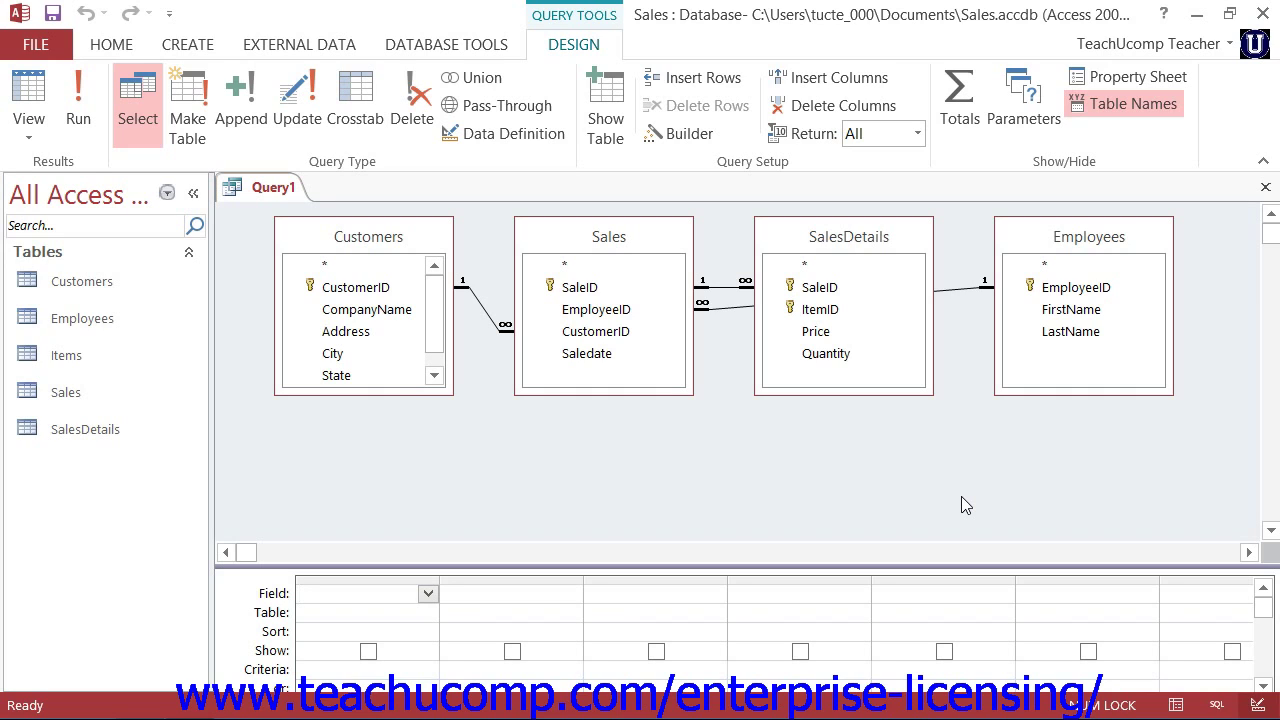
Drag the splitter up so the field grid shows all rows, including Criteria and or
drag(428, 563, 432, 496)
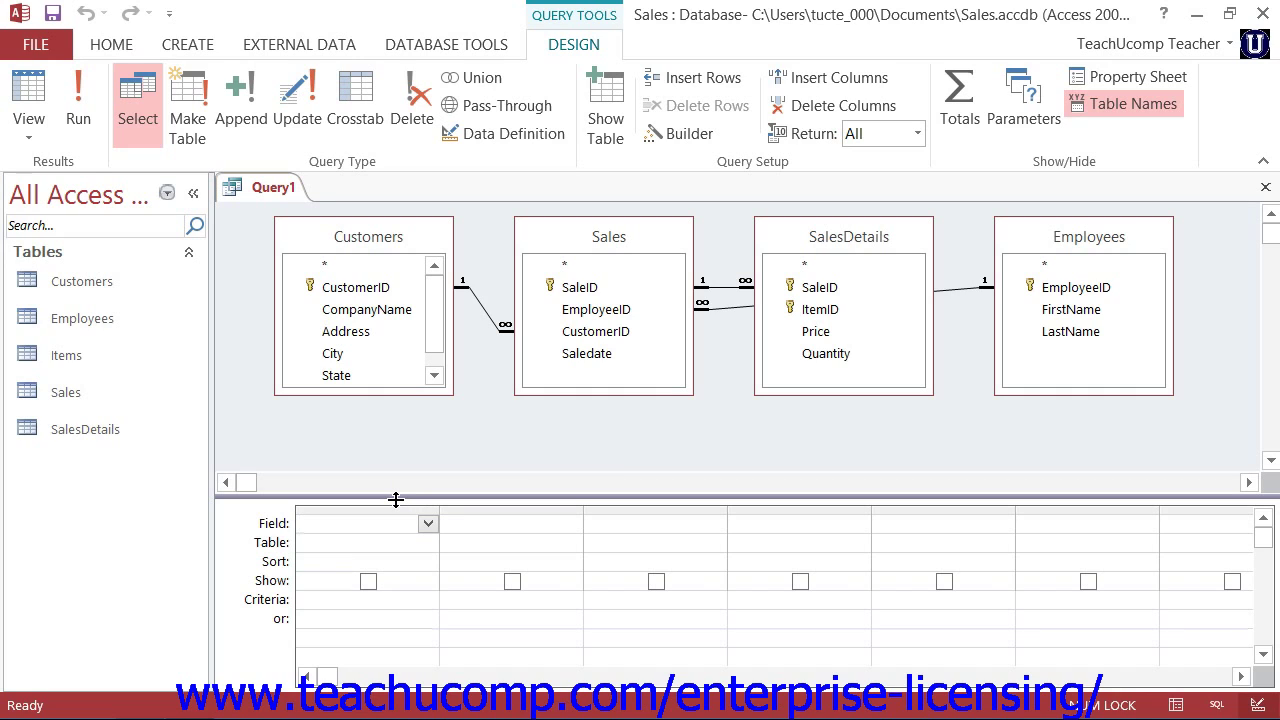
Add Customers.*, Saledate, Price, Quantity and an Employees field to the query grid
click(338, 266)
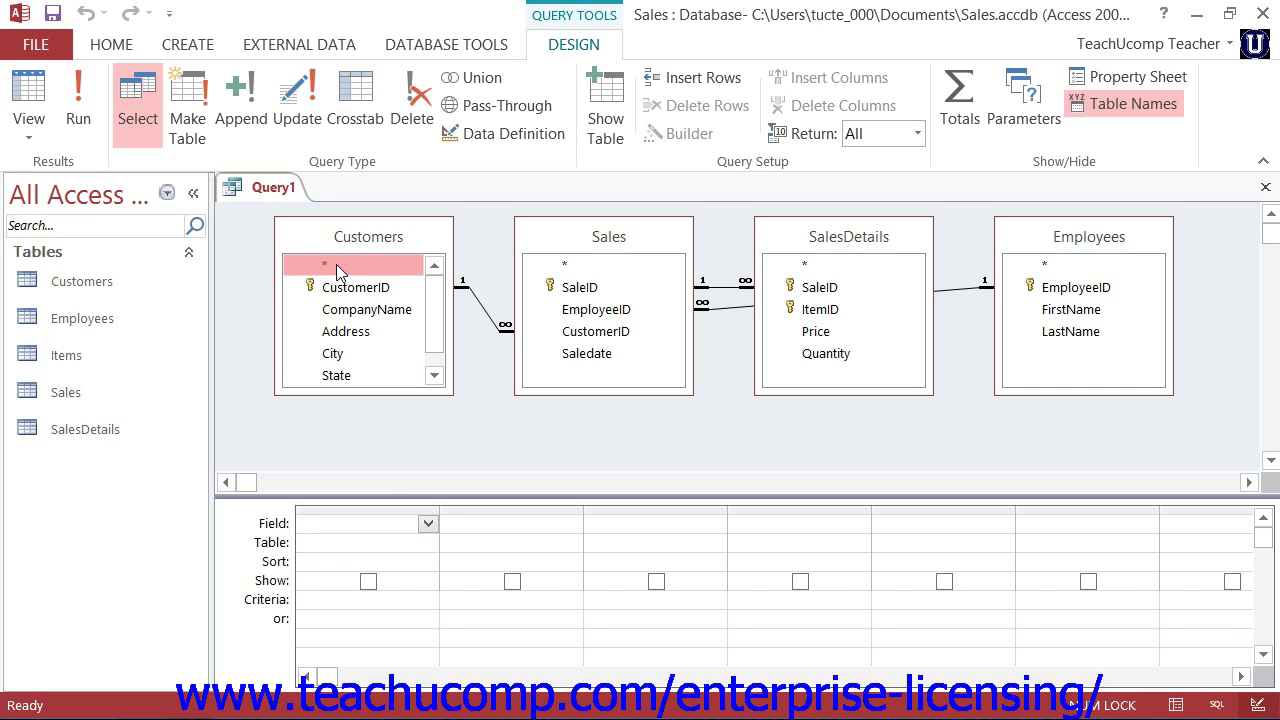
drag(337, 266, 336, 540)
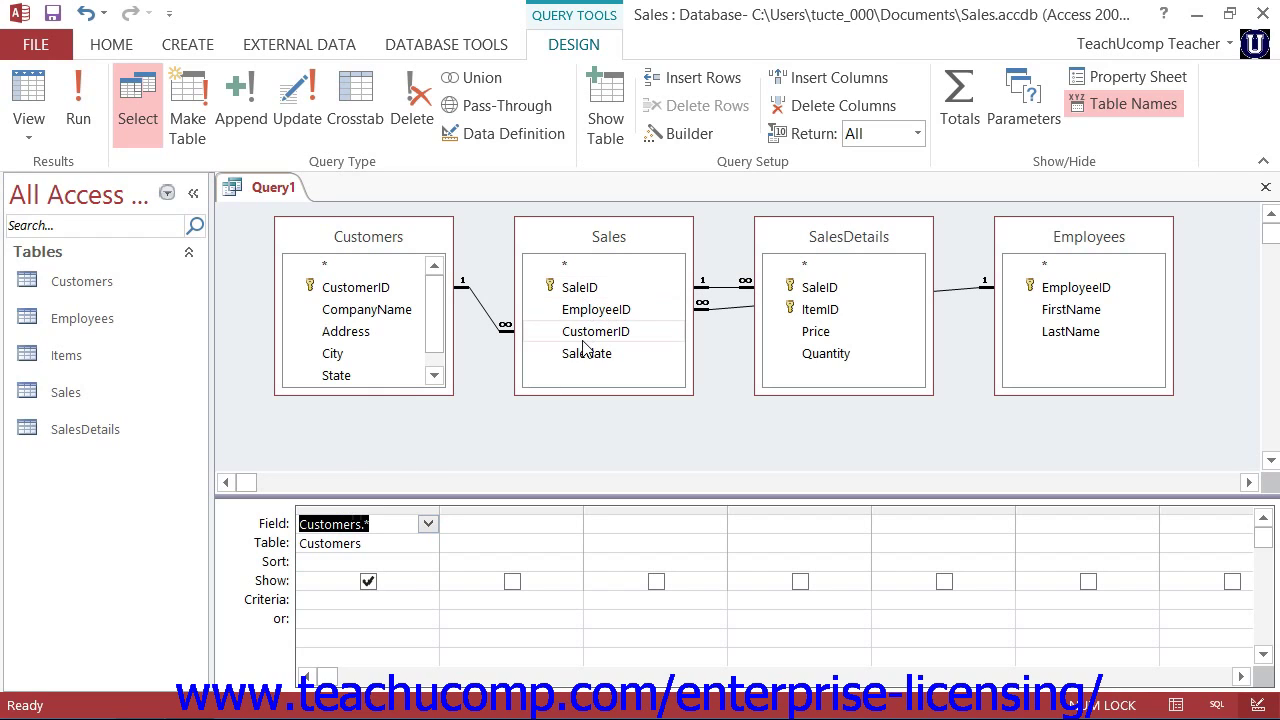
drag(585, 355, 494, 543)
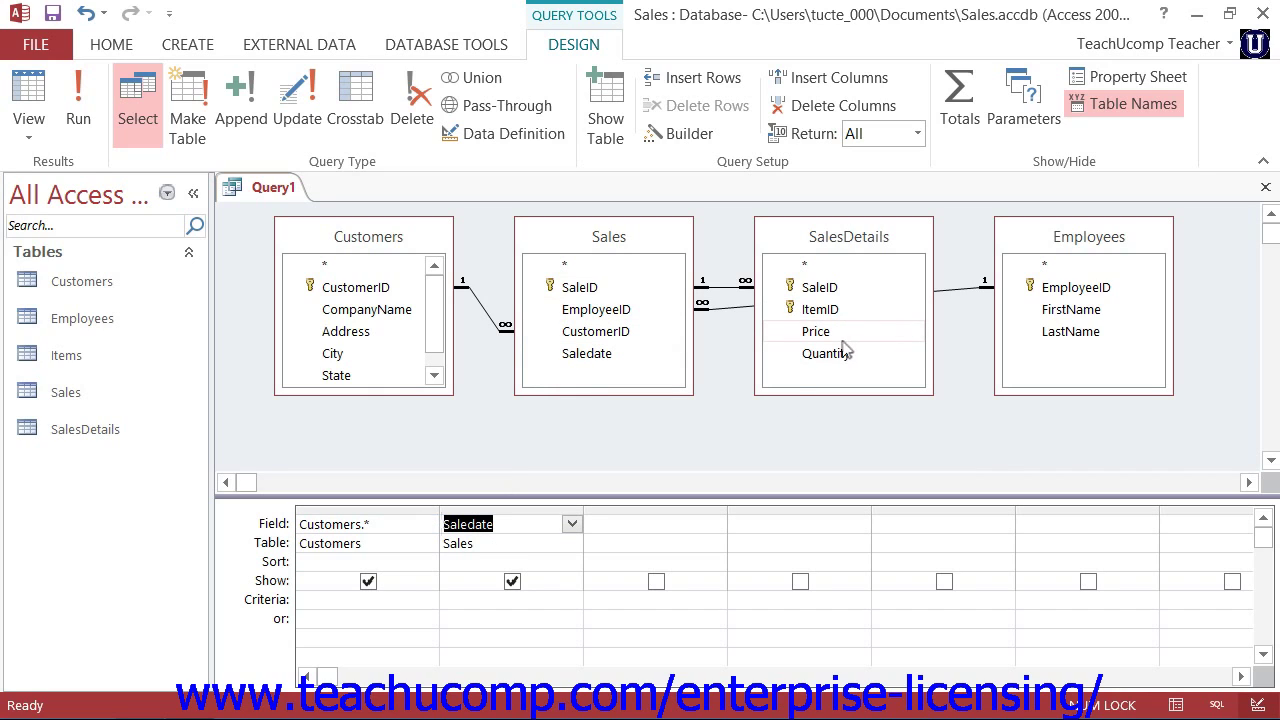
drag(823, 331, 677, 520)
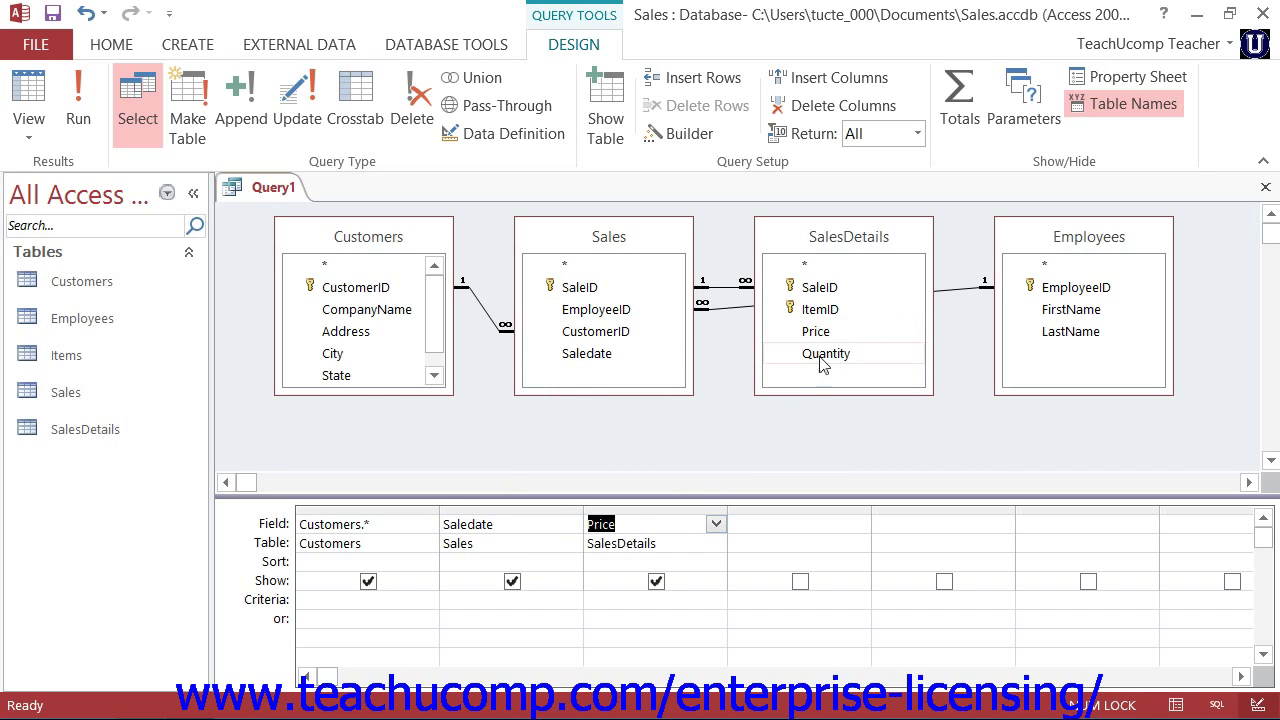
drag(825, 353, 775, 530)
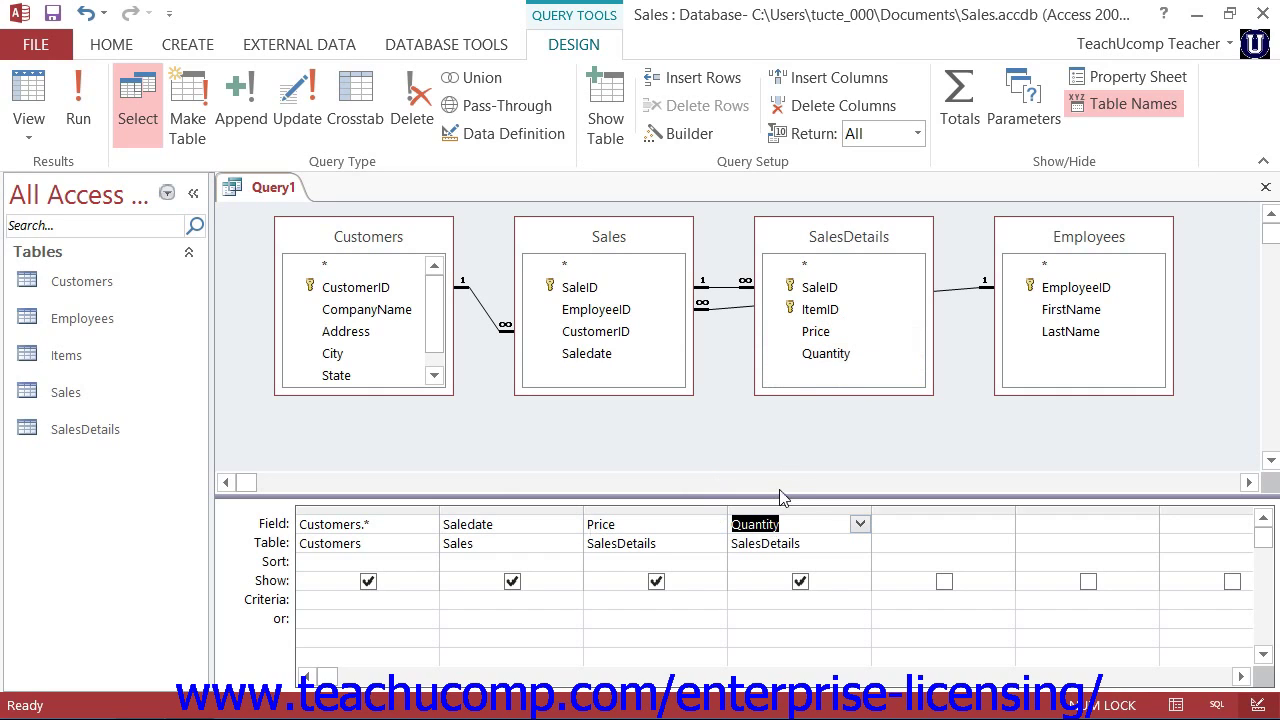
drag(1040, 312, 902, 522)
Add Employees' EmployeeID to the grid alongside Customers.*, Saledate, Price and Quantity
click(1054, 292)
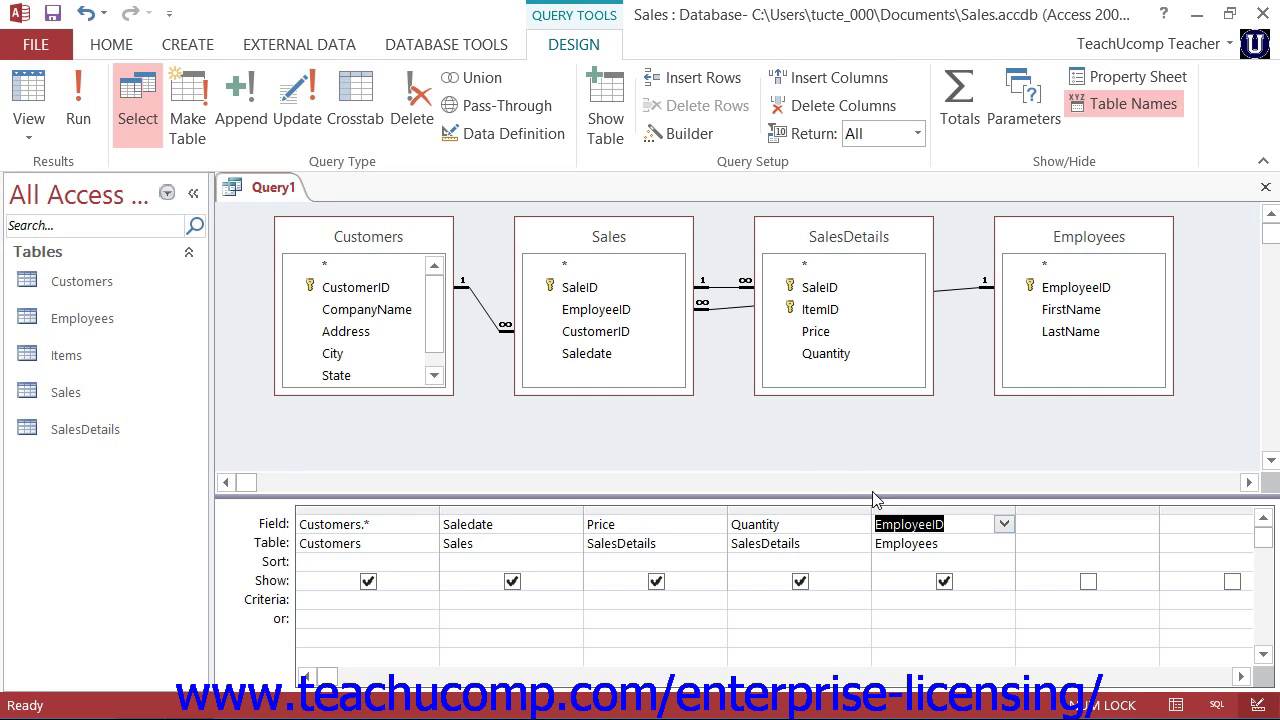
click(624, 140)
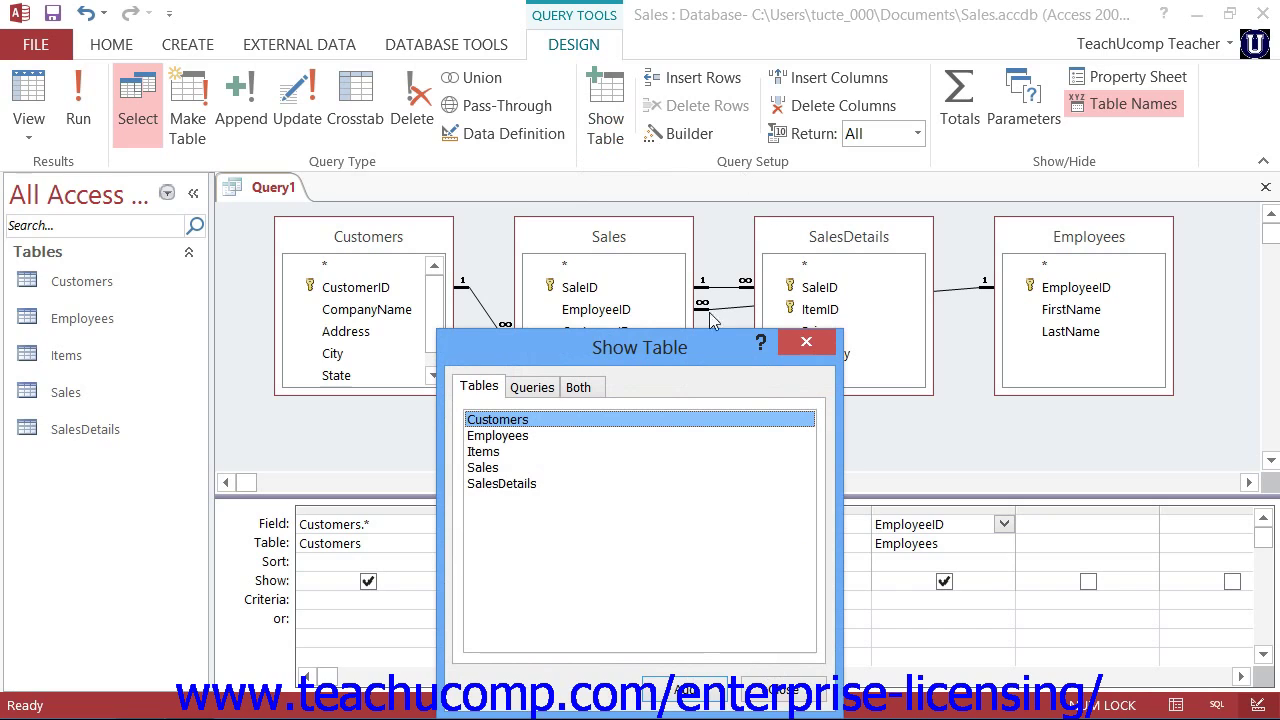
click(778, 697)
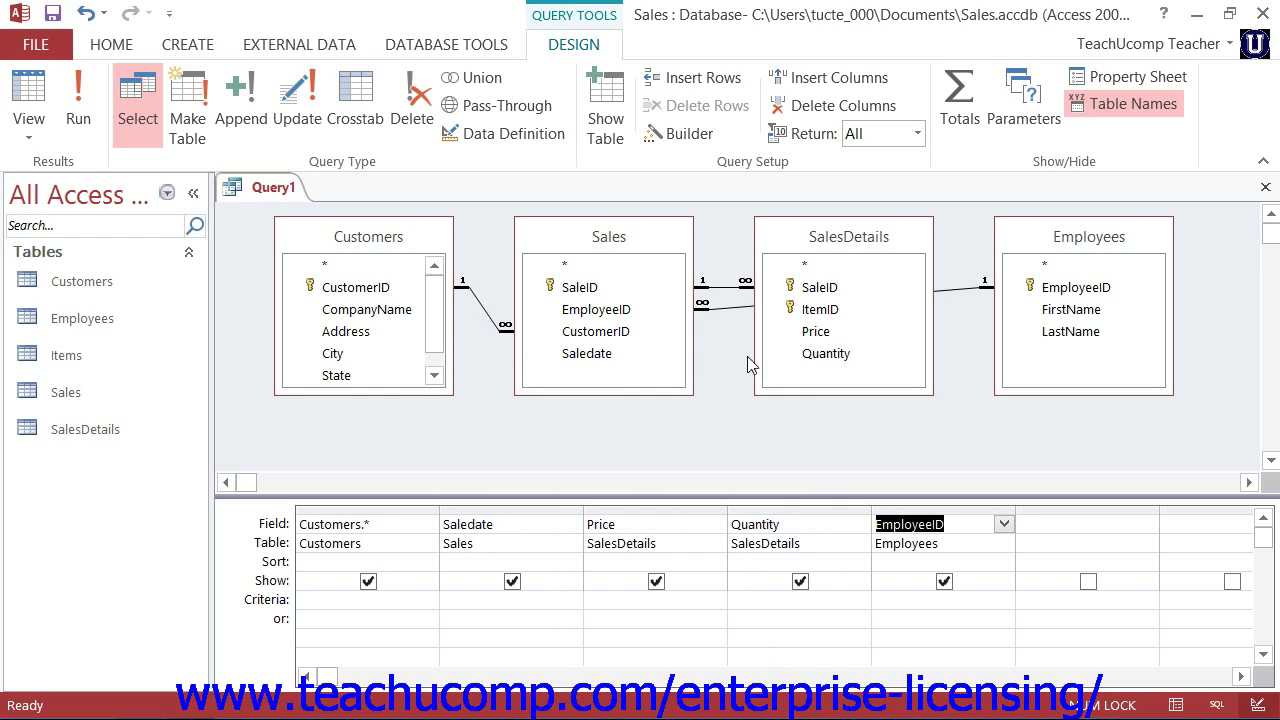
Remove the Employees table, and with it EmployeeID, from the query
right_click(1067, 238)
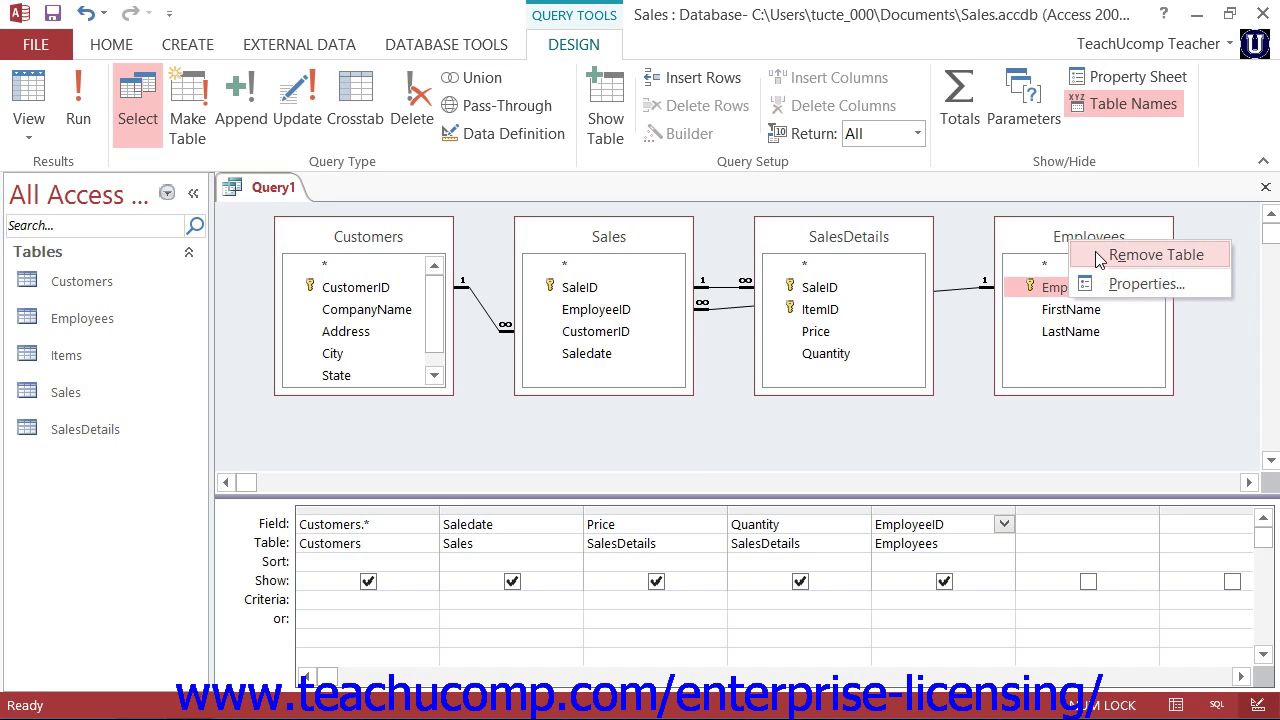
click(1100, 257)
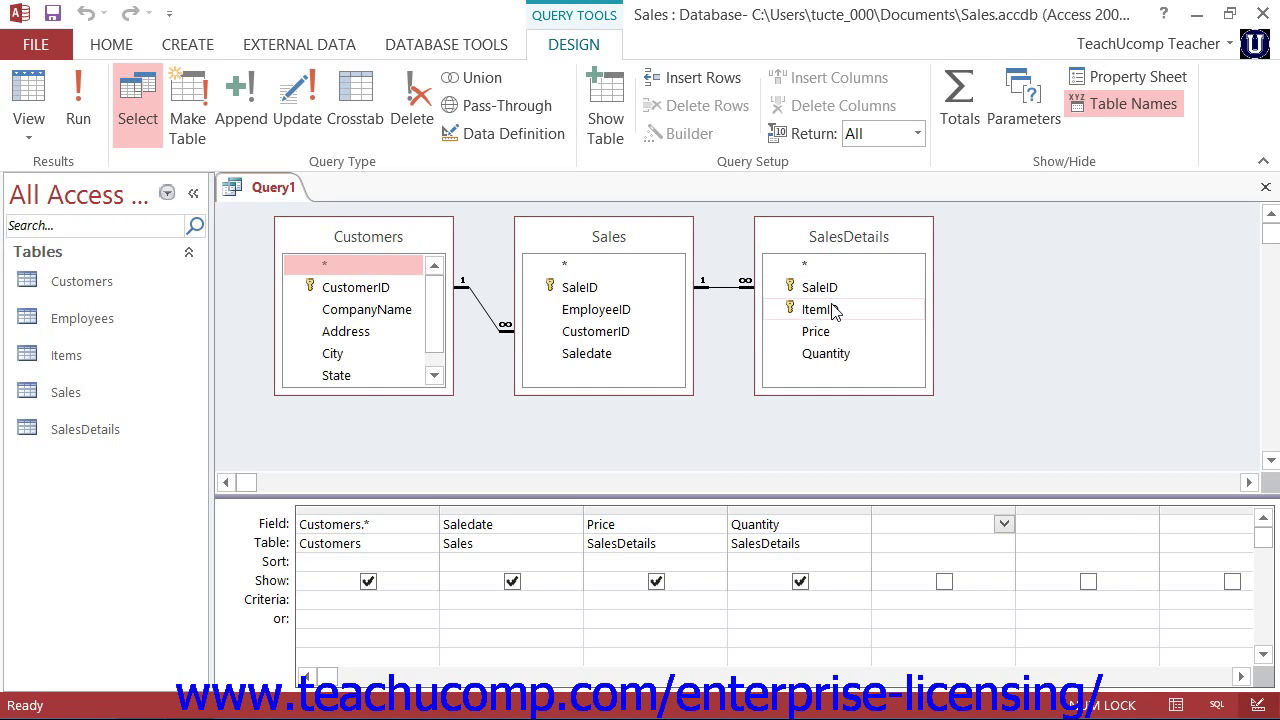
Add SalesDetails ItemID to the grid and move it between Saledate and Price
drag(830, 307, 889, 516)
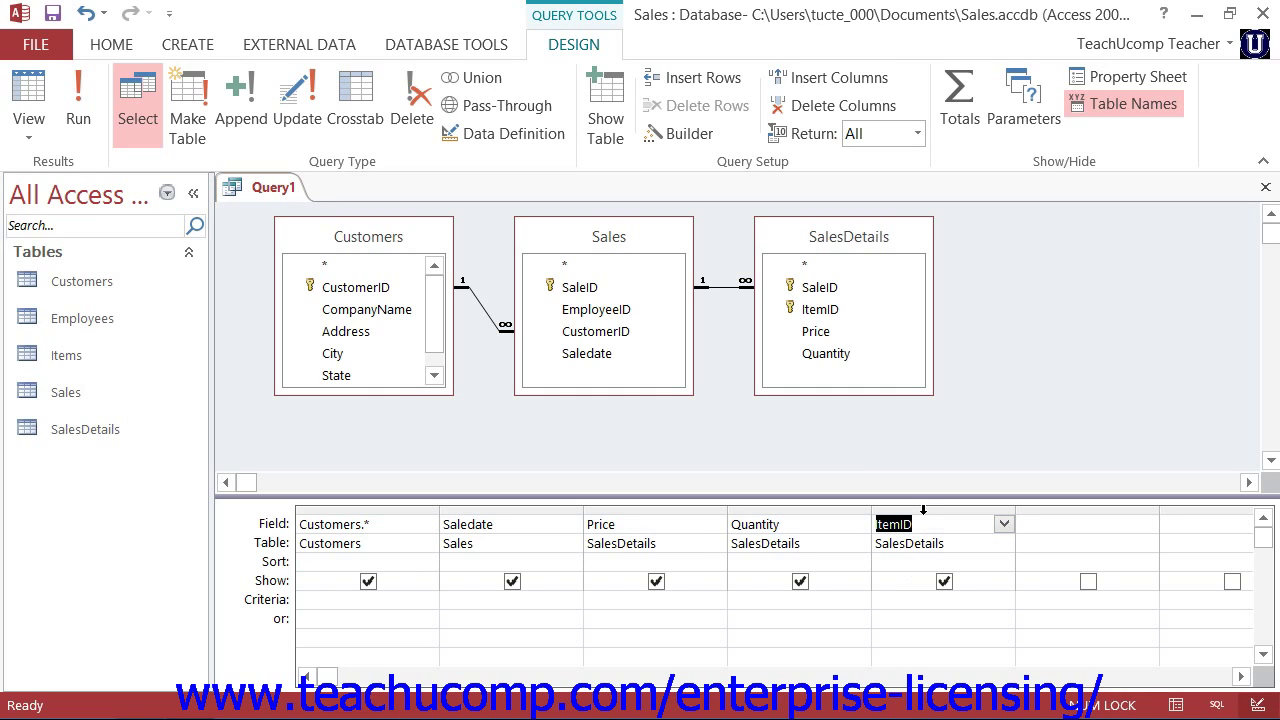
click(923, 510)
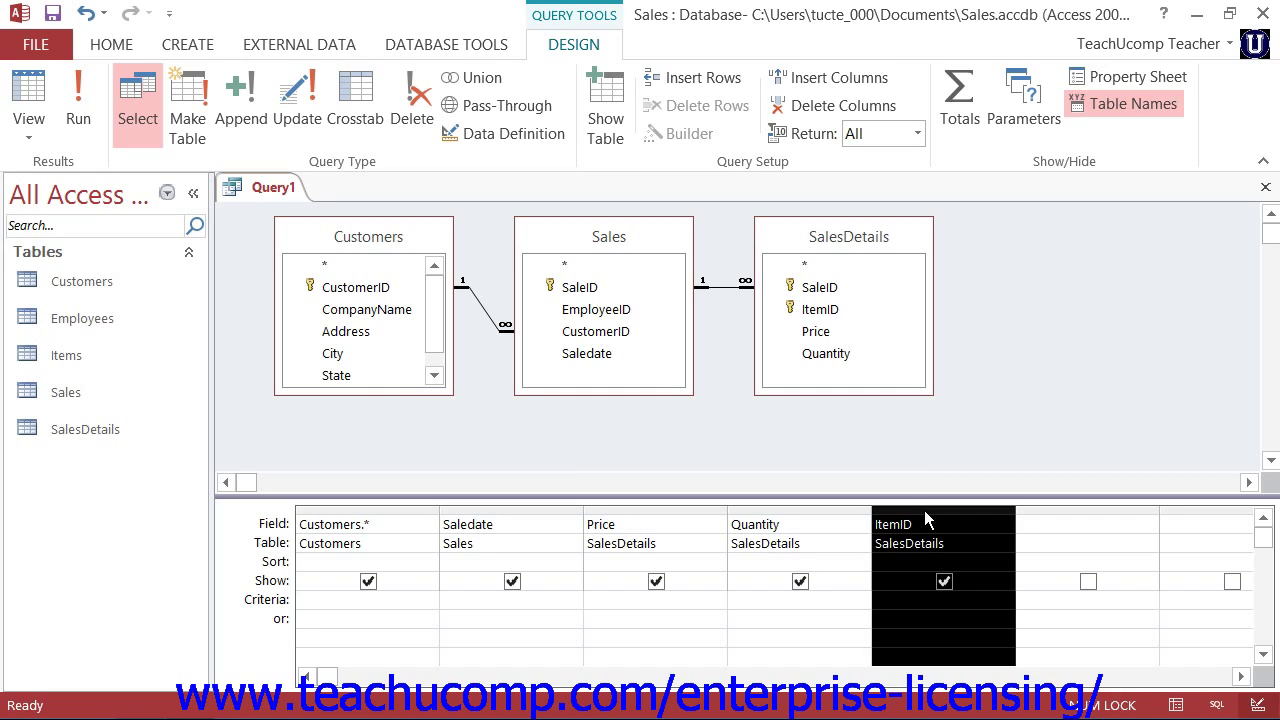
drag(924, 510, 672, 535)
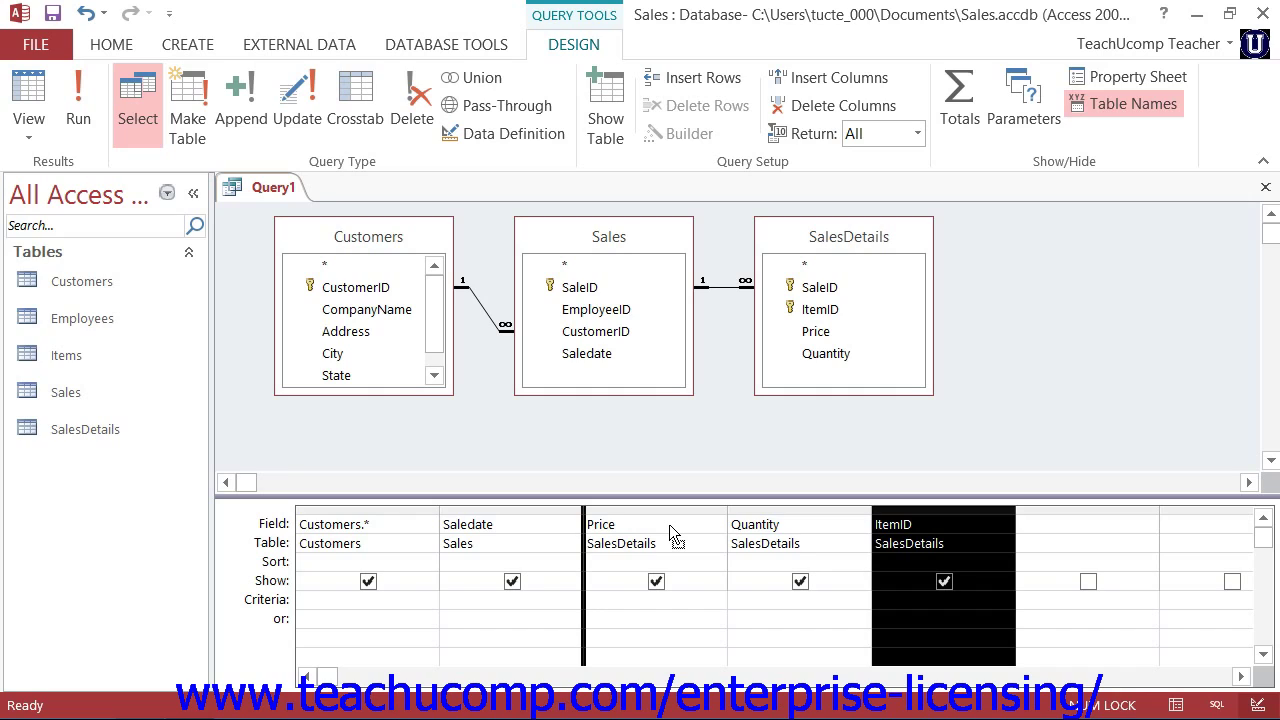
drag(669, 524, 669, 524)
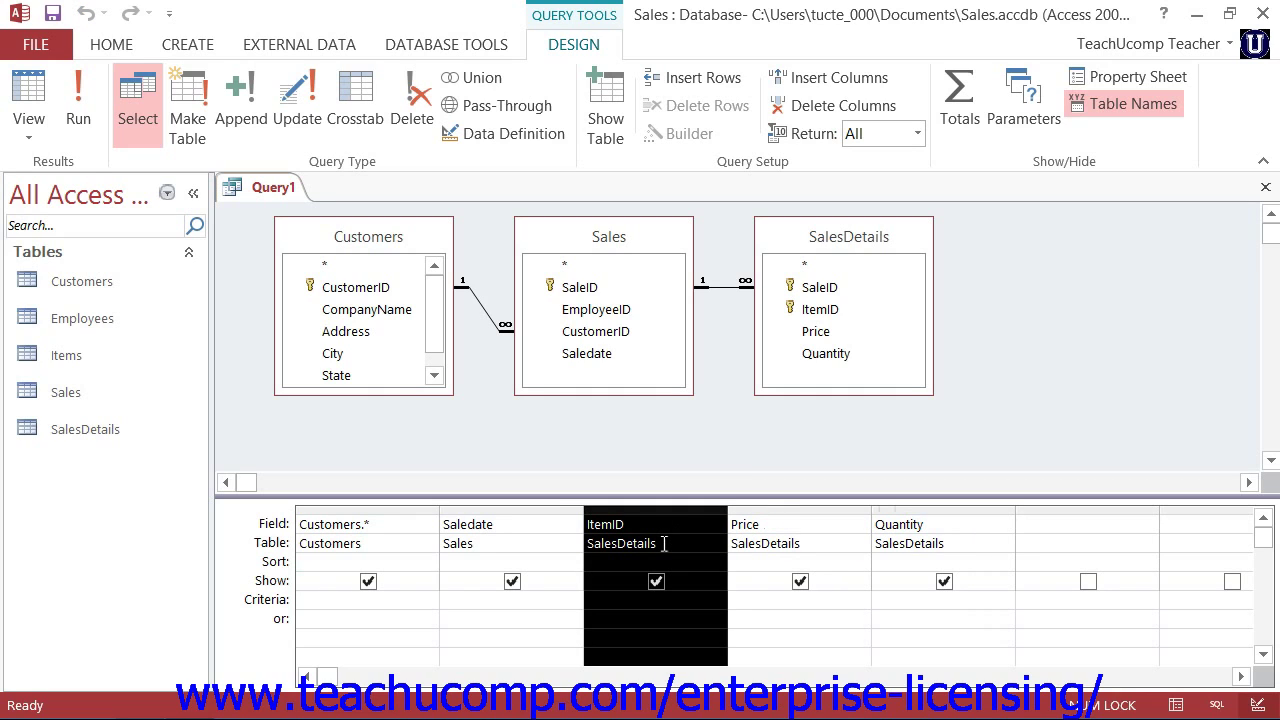
Delete the selected ItemID column from the query grid
key(Delete)
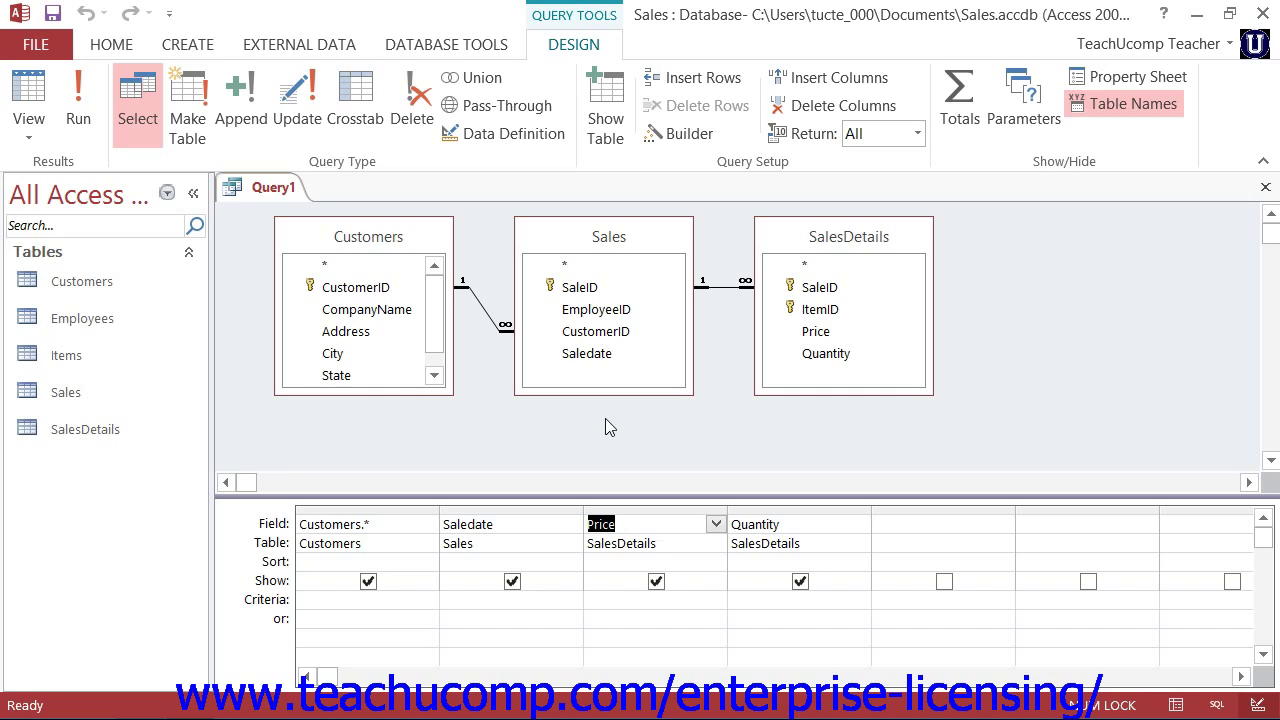
Run the query to show its 23-record datasheet of customer sales
click(77, 120)
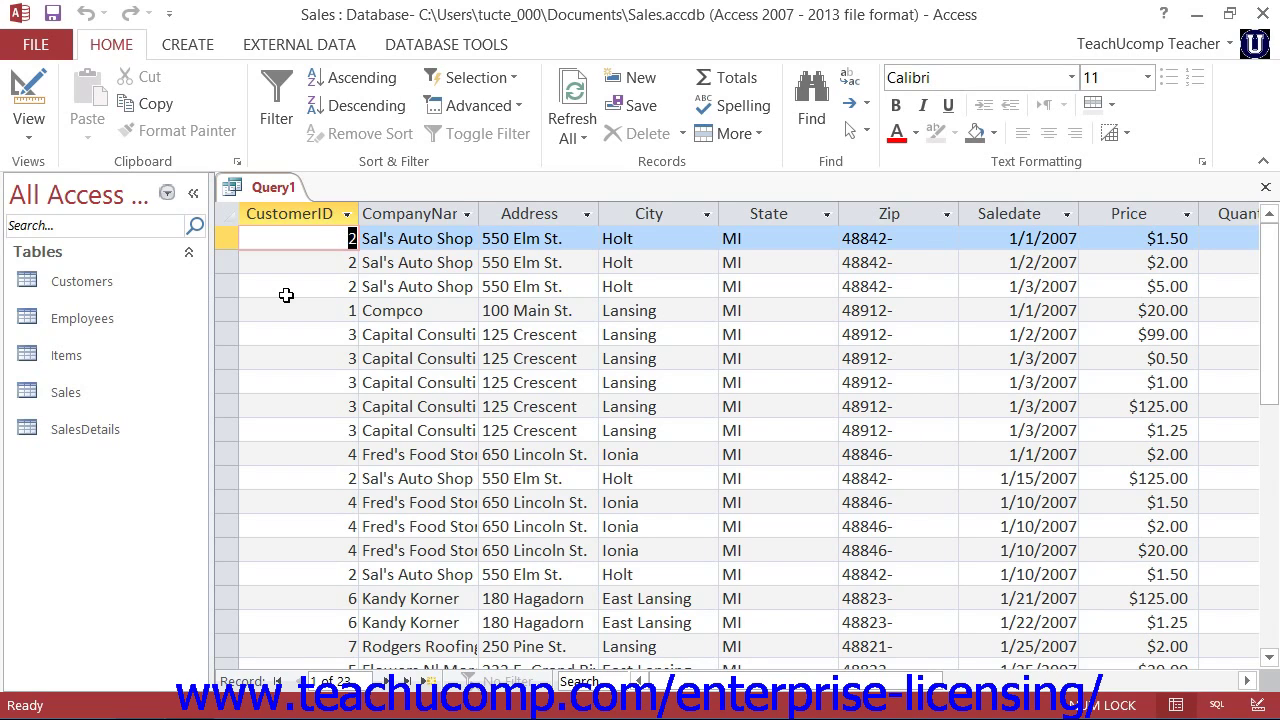
click(35, 135)
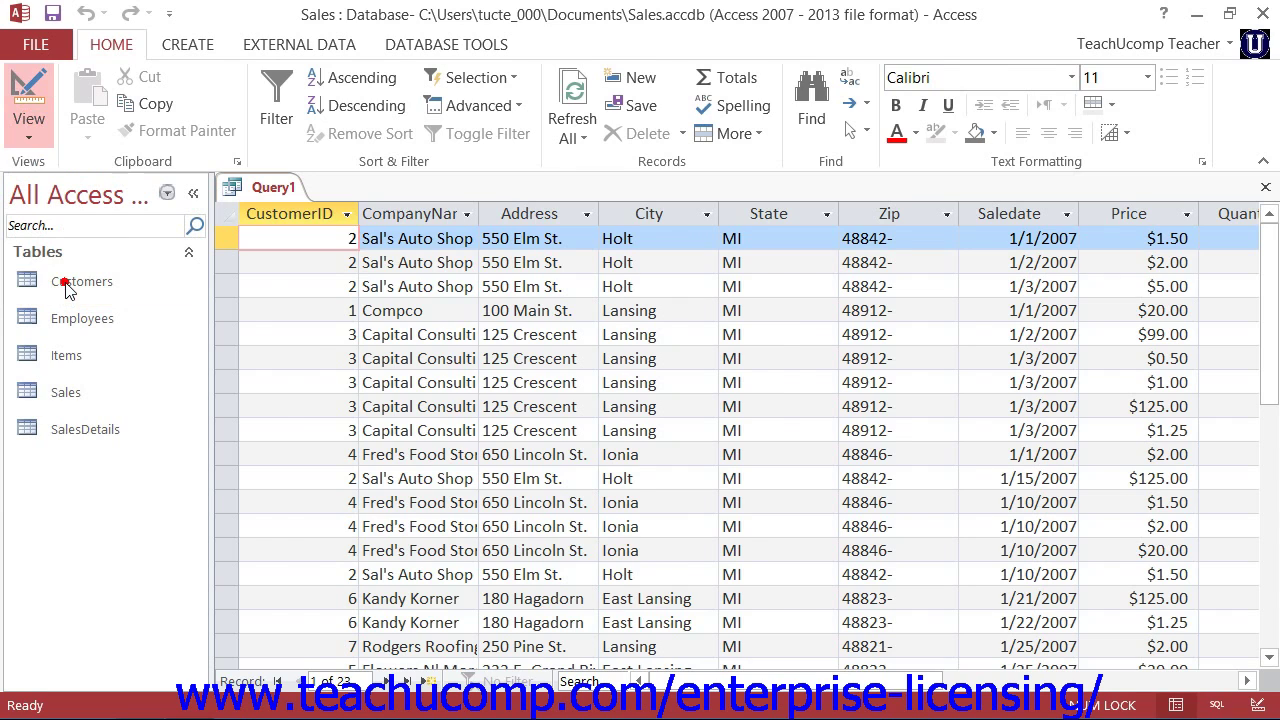
Return to Design view and save the query as CustomerSalesQry
click(67, 285)
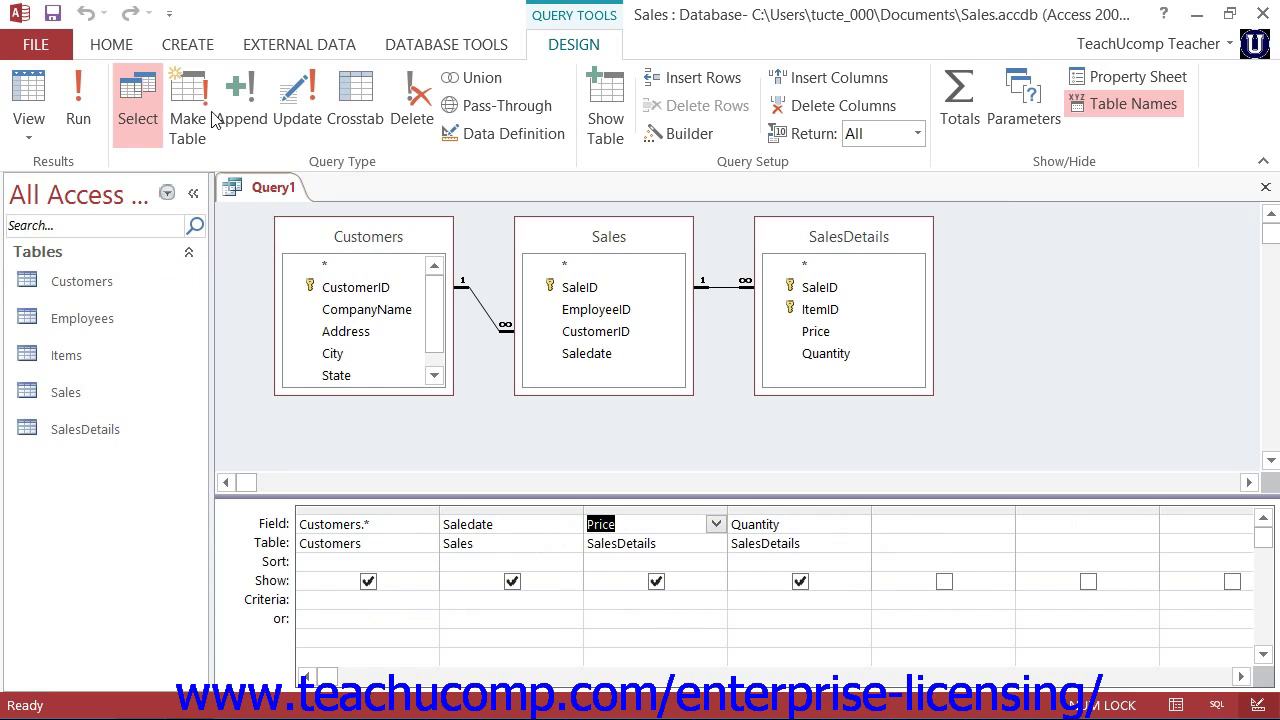
click(53, 14)
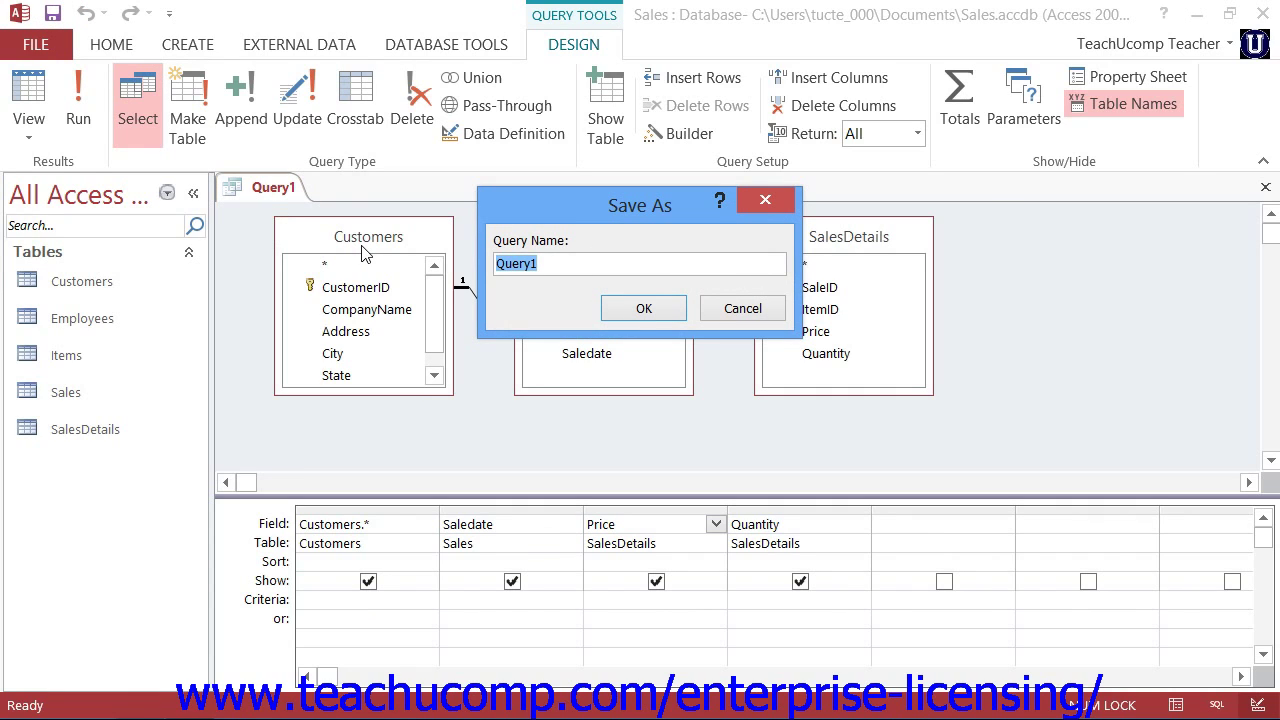
text(CustomerSalesQry)
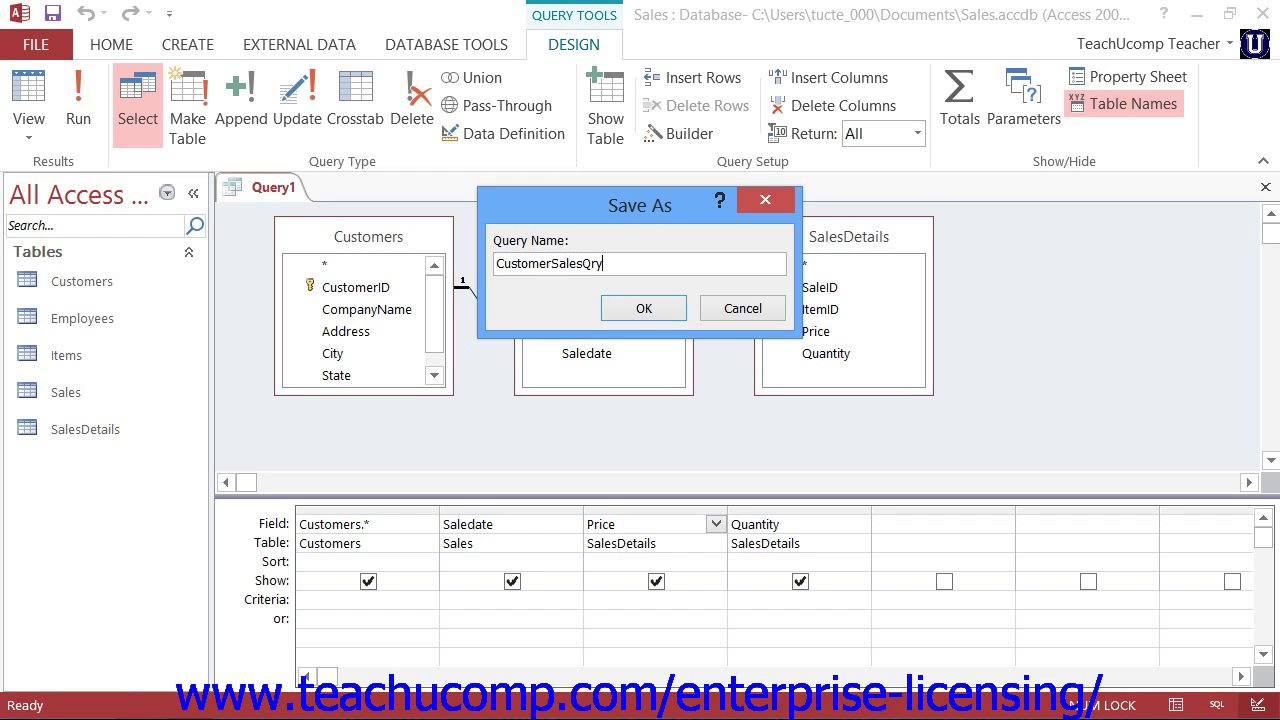
click(662, 310)
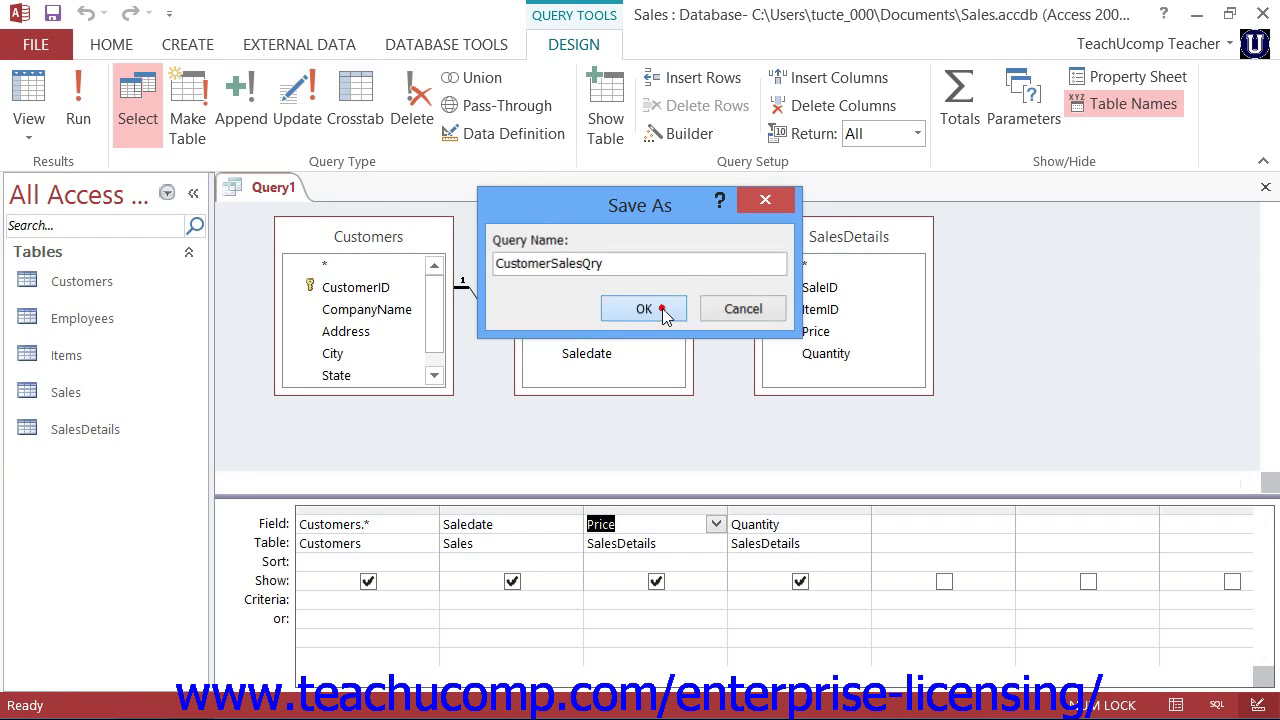